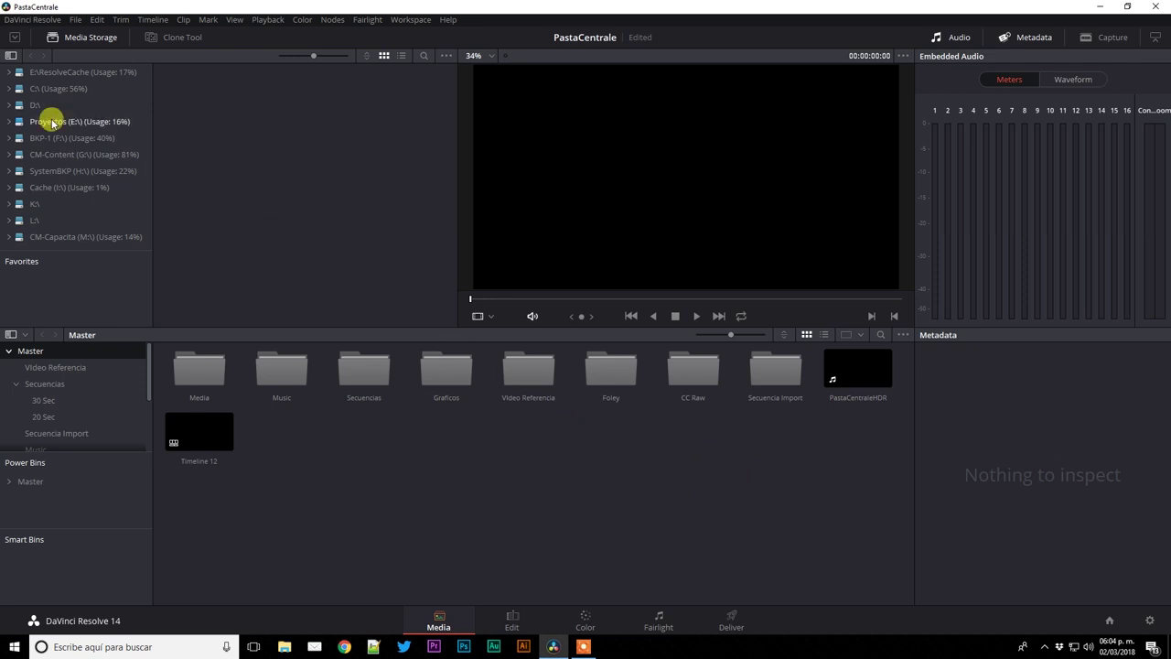
Open Preferences, check the Video and Audio I/O page, then go to the User UI Settings.
{"action": "left_click", "coordinate": [37, 22]}
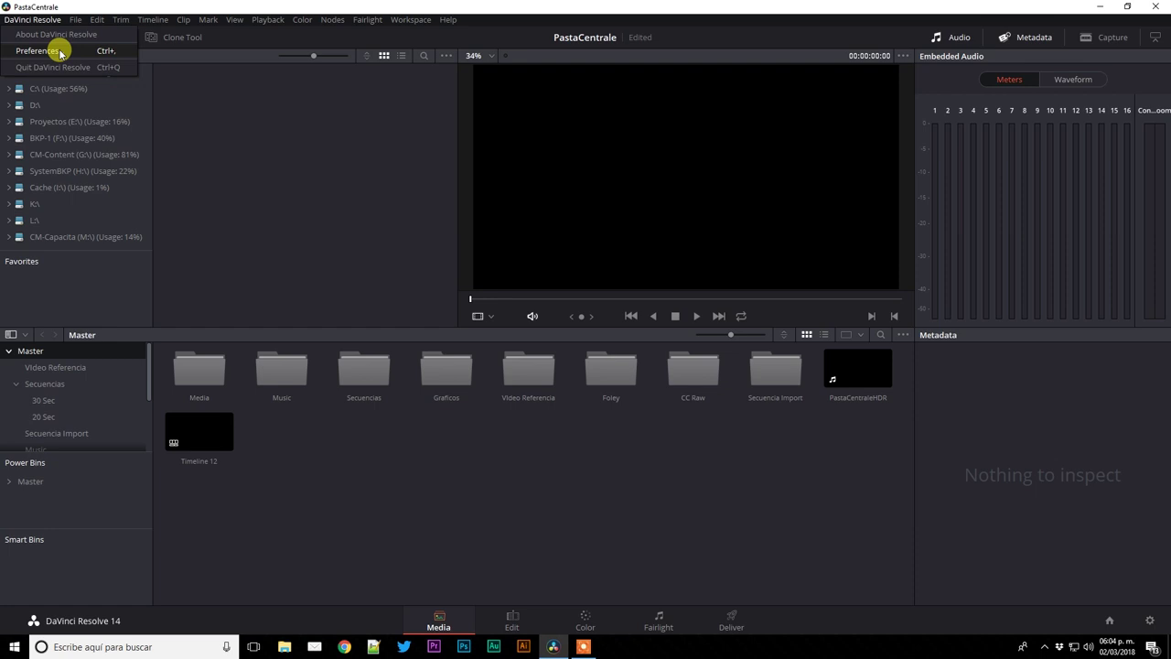
{"action": "left_click", "coordinate": [58, 51]}
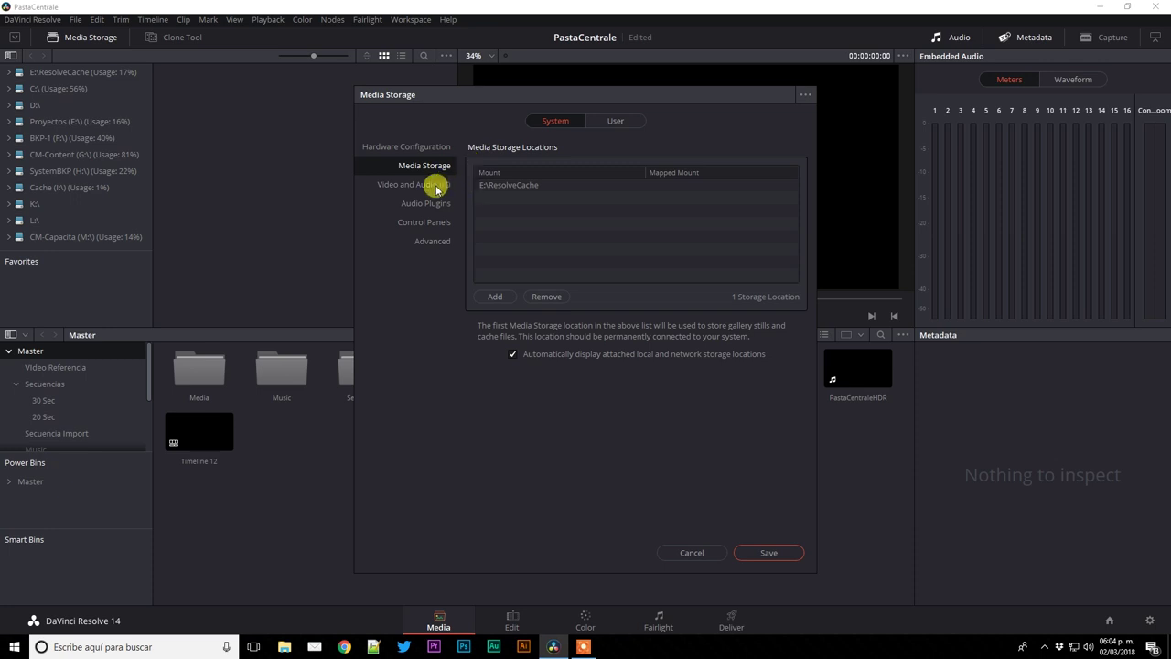
{"action": "left_click", "coordinate": [436, 189]}
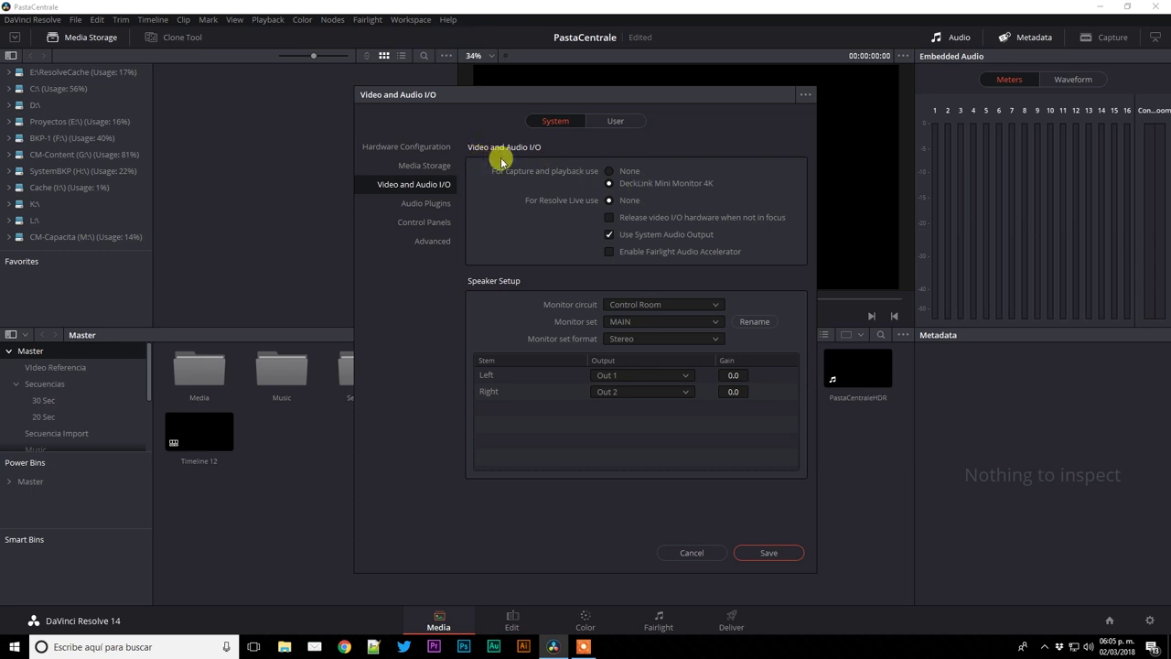
{"action": "left_click", "coordinate": [615, 121]}
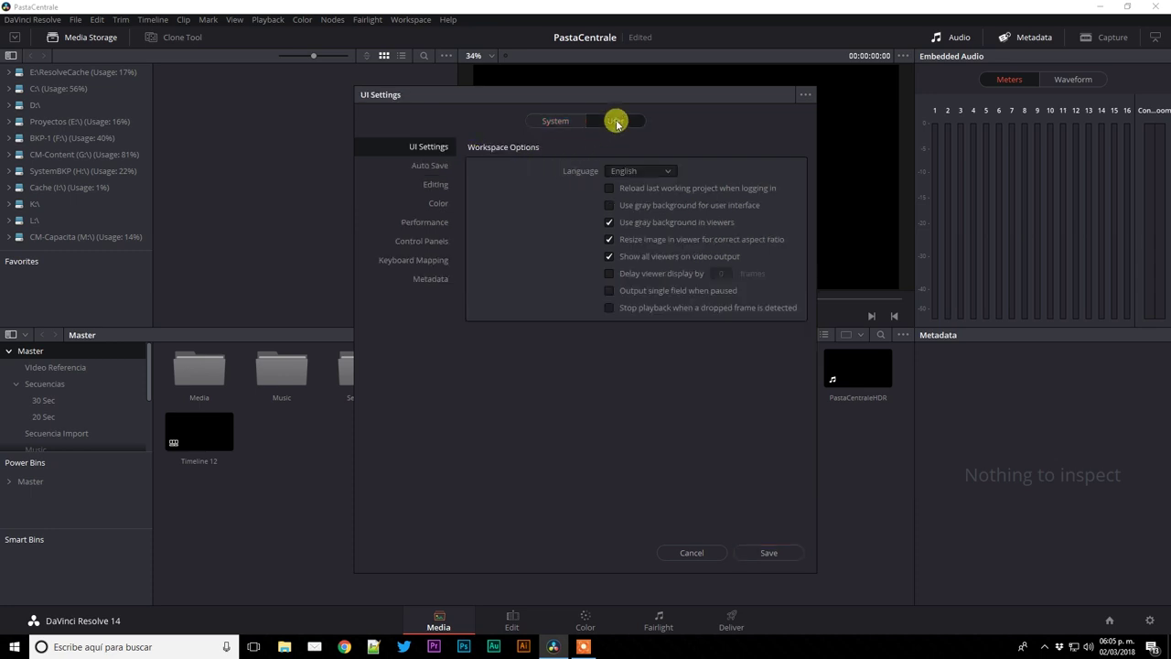
Check Enable HDR Scopes for ST.2084 under User > Color and save the preferences.
{"action": "left_click", "coordinate": [446, 202]}
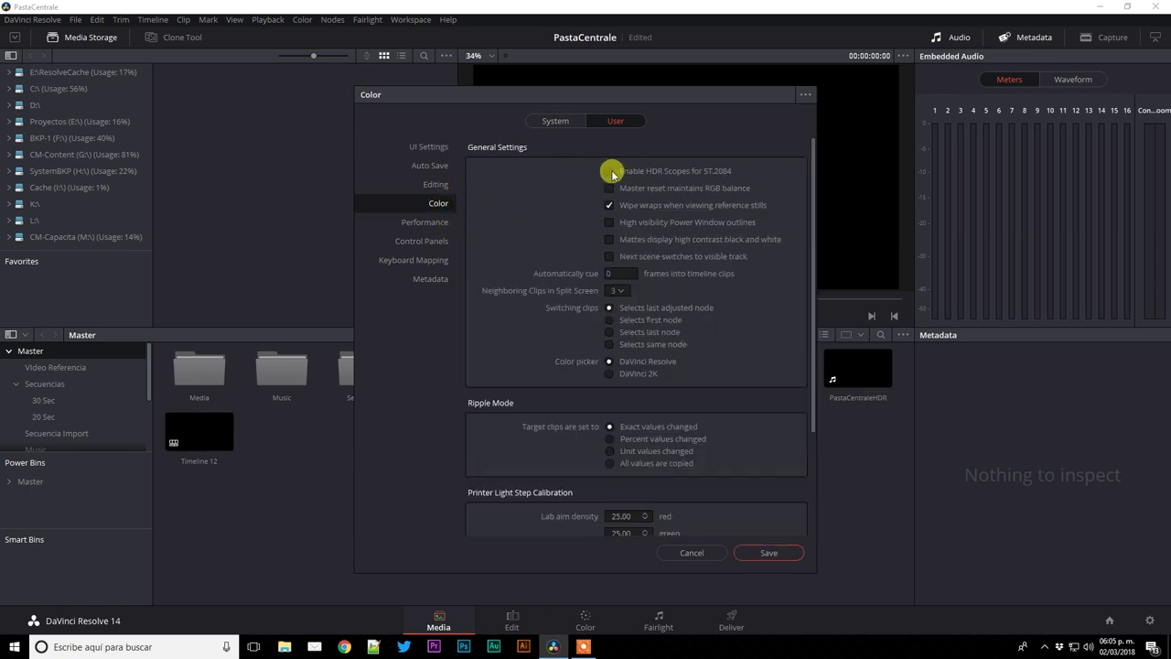
{"action": "left_click", "coordinate": [611, 172]}
{"action": "left_click", "coordinate": [768, 553]}
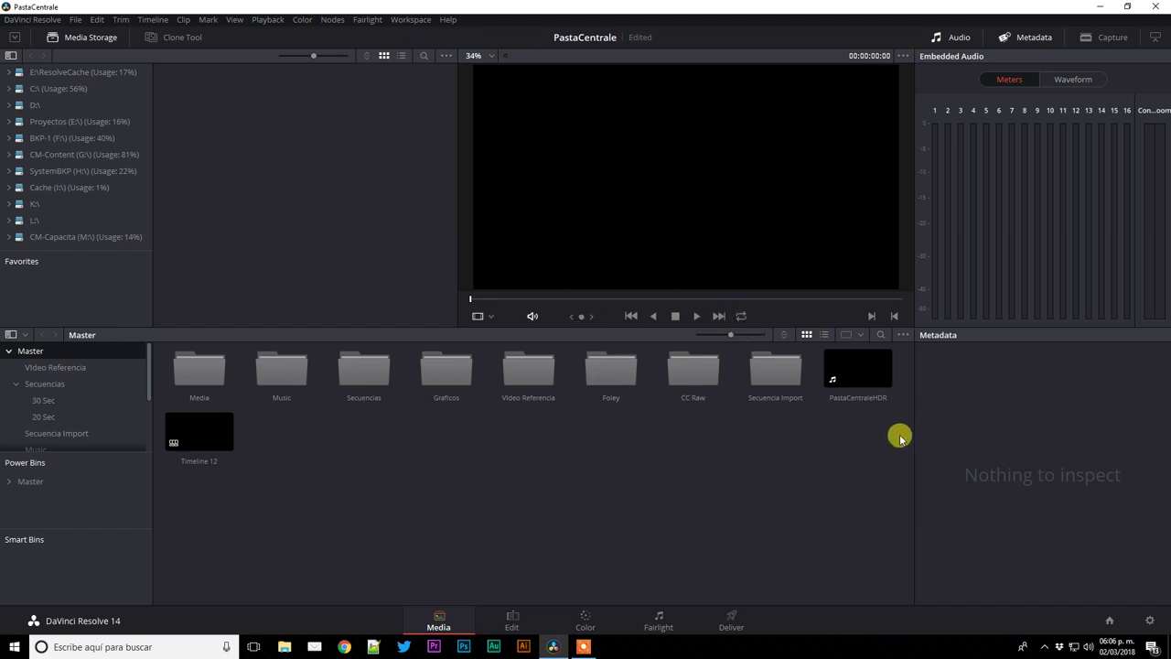
Open Project Settings, scroll through Master Settings, and go to the Color Management page.
{"action": "left_click", "coordinate": [1151, 622]}
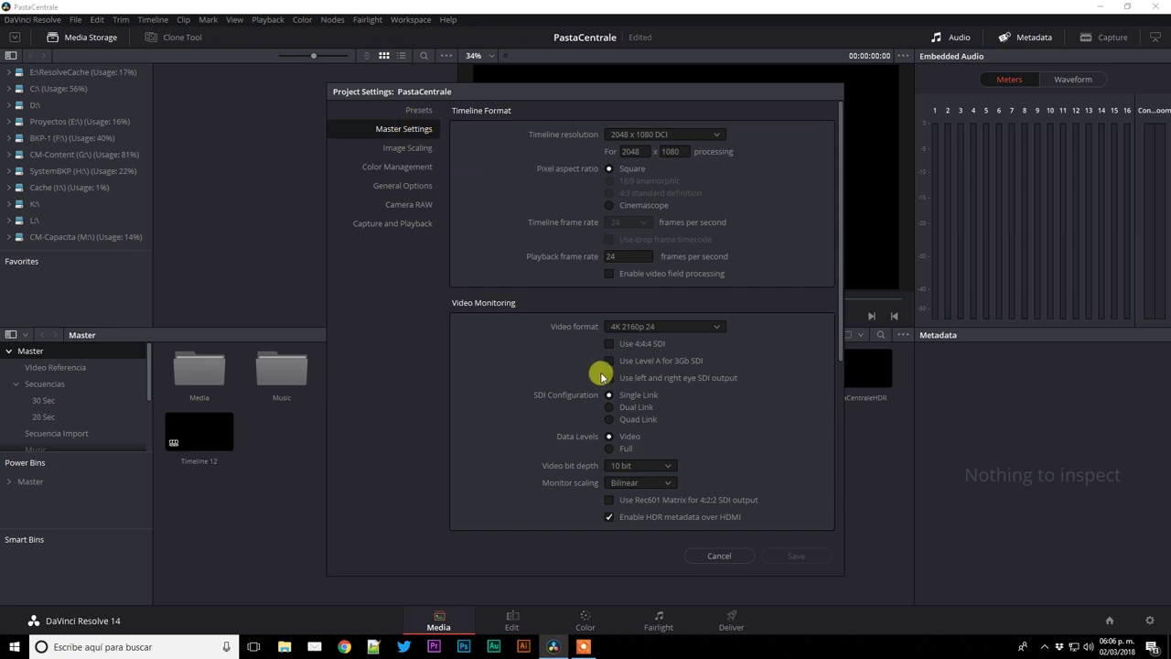
{"action": "scroll", "coordinate": [606, 384], "scroll_direction": "down", "scroll_amount": 2}
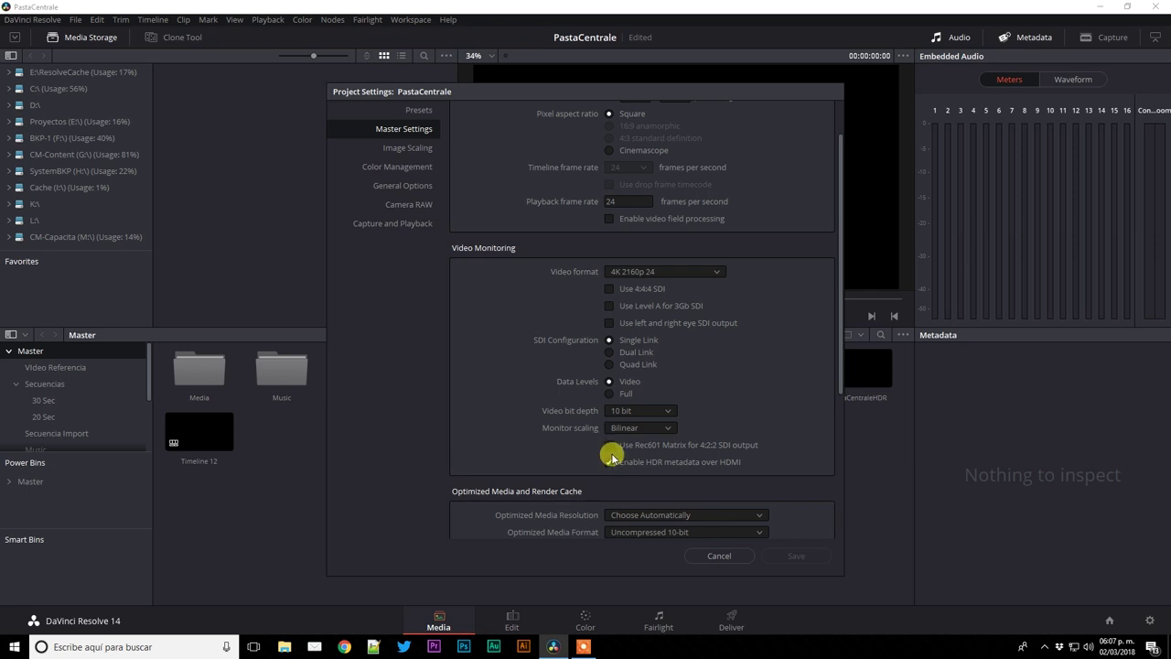
{"action": "left_click", "coordinate": [412, 166]}
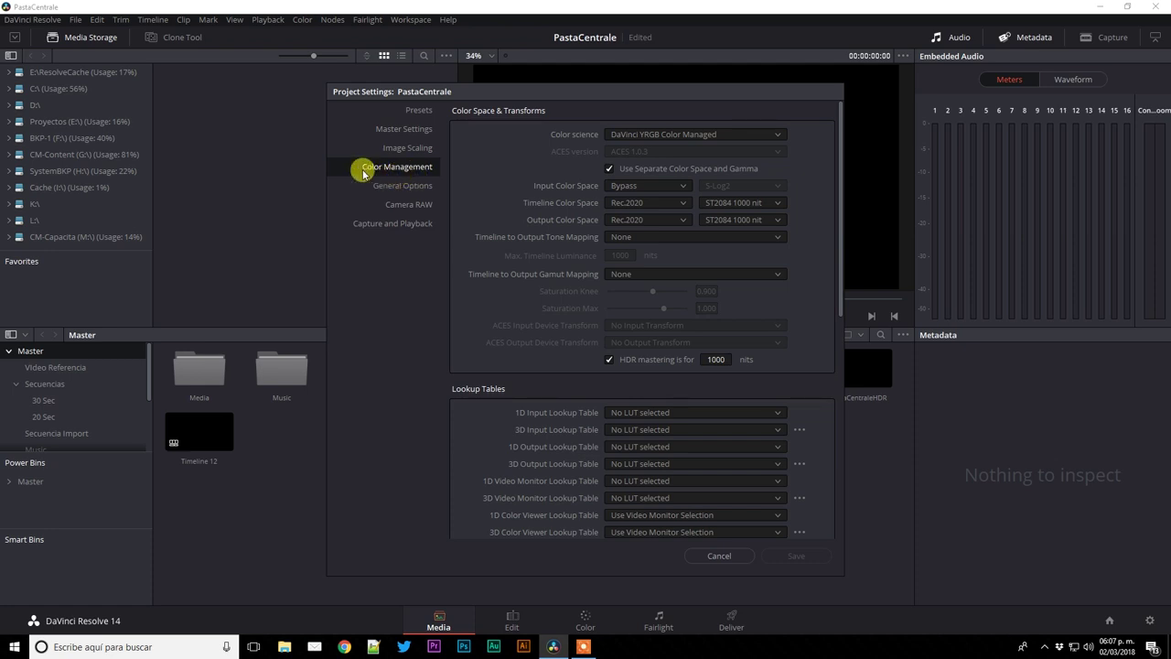
Choose DaVinci YRGB Color Managed from the Color science dropdown.
{"action": "left_click", "coordinate": [640, 135]}
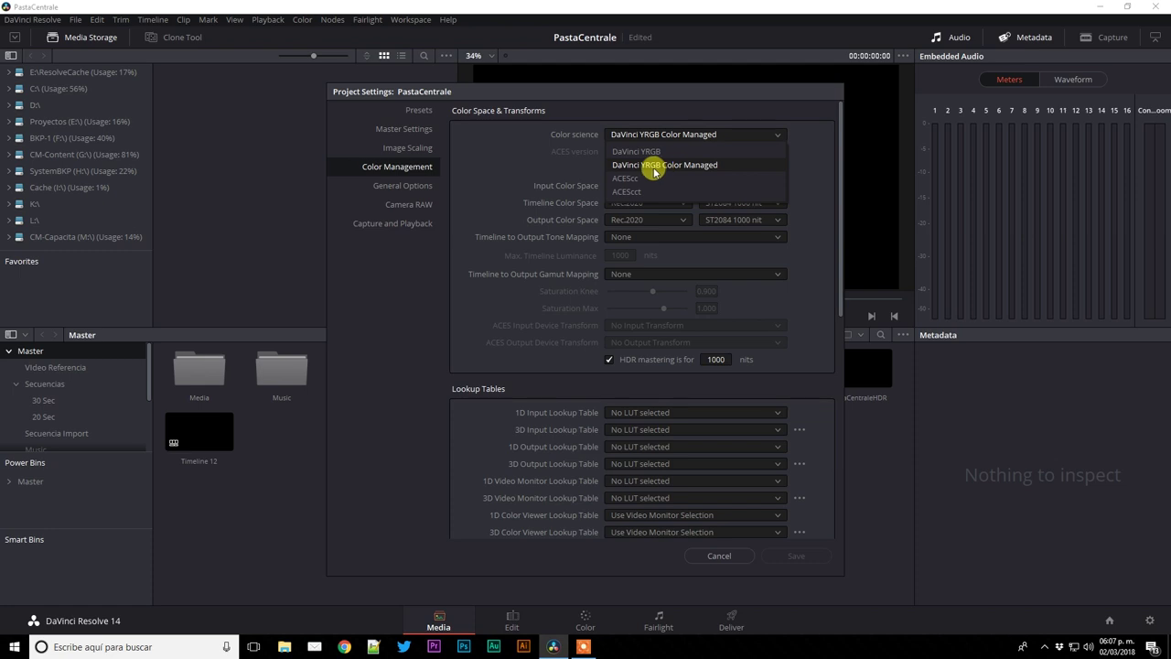
{"action": "left_click", "coordinate": [674, 168]}
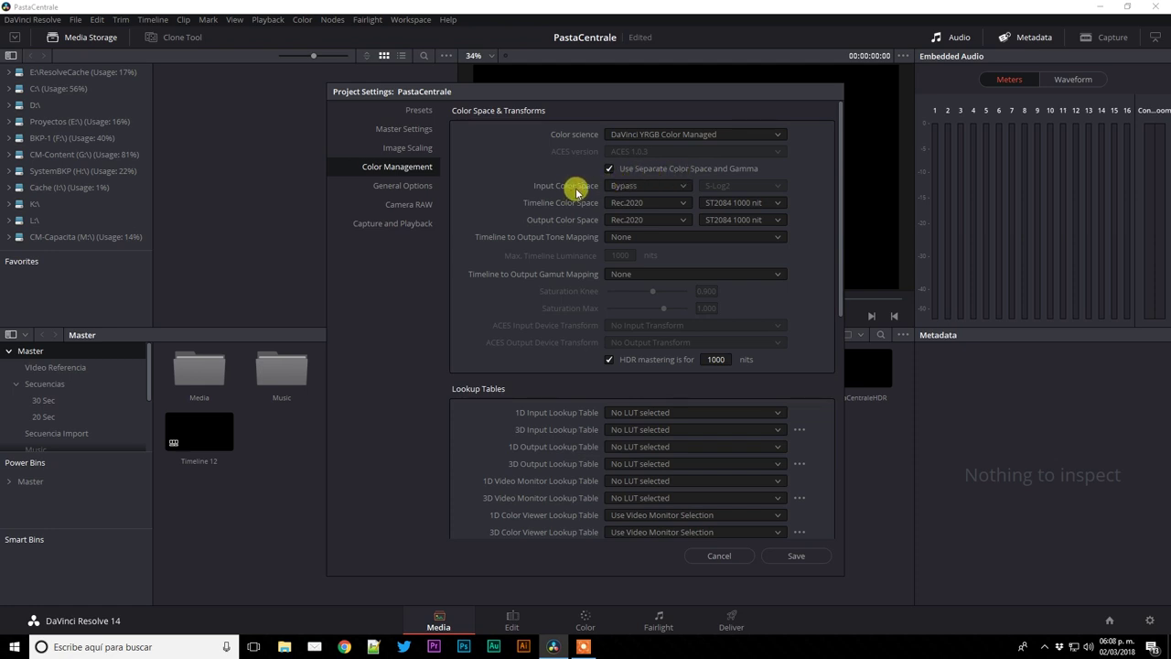
{"action": "left_click", "coordinate": [625, 187]}
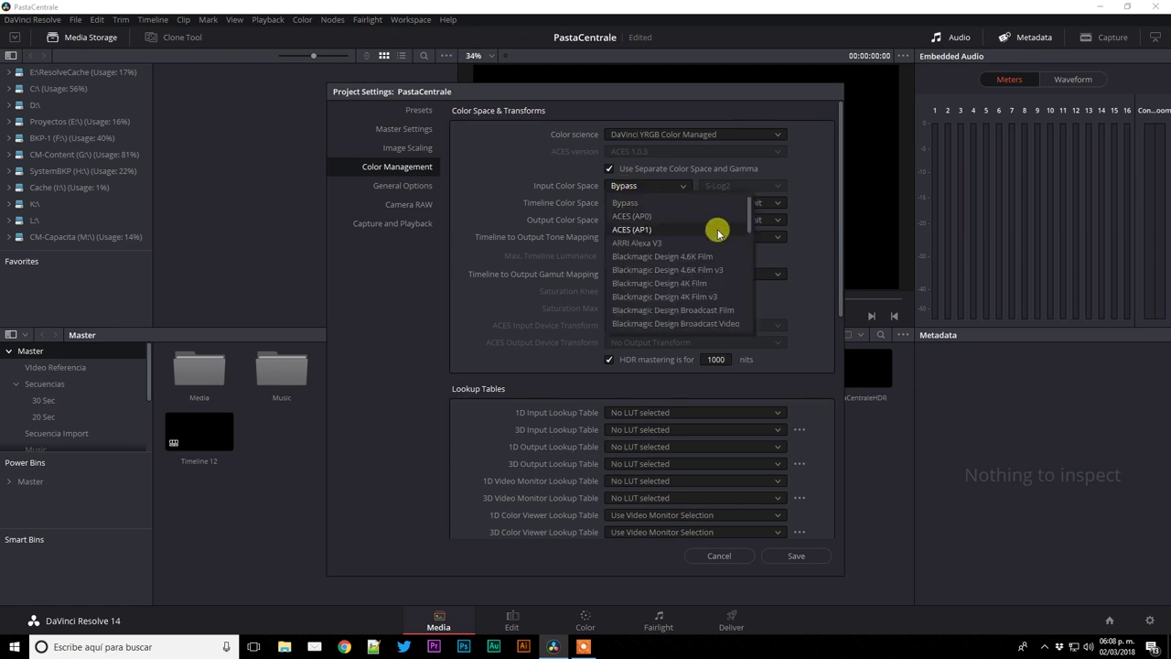
{"action": "mouse_move", "coordinate": [749, 218]}
{"action": "left_mouse_down"}
{"action": "mouse_move", "coordinate": [751, 244]}
{"action": "mouse_move", "coordinate": [745, 226]}
{"action": "left_mouse_up"}
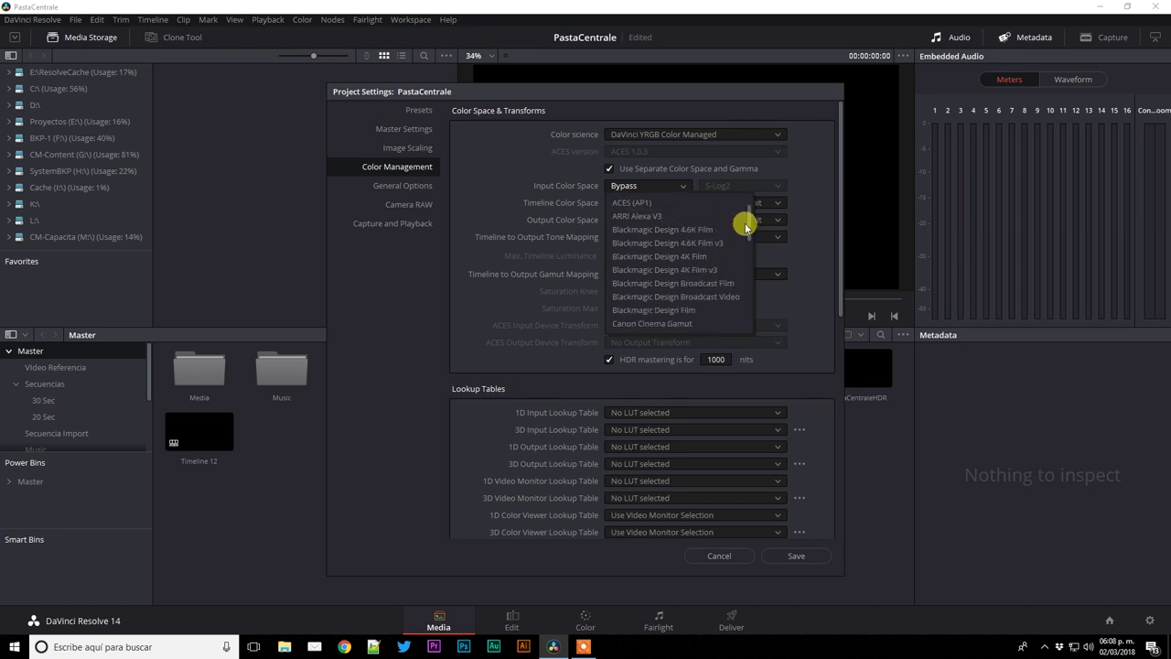
{"action": "left_click_drag", "start_coordinate": [746, 226], "coordinate": [748, 231]}
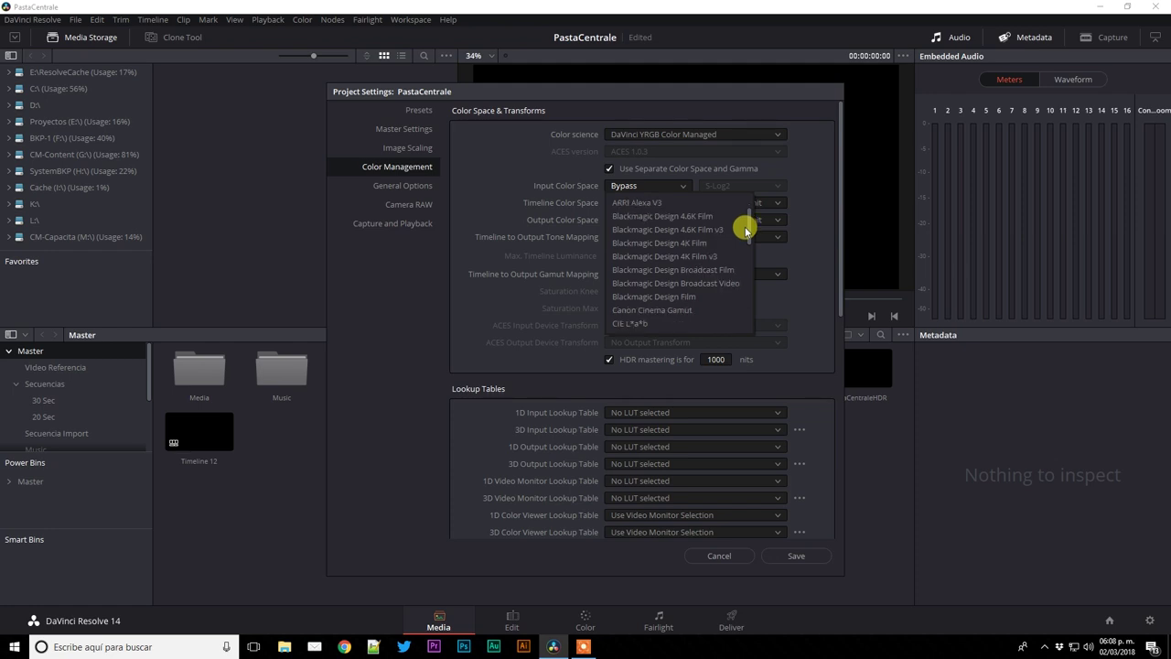
{"action": "scroll", "coordinate": [697, 300], "scroll_direction": "down", "scroll_amount": 2}
{"action": "scroll", "coordinate": [692, 292], "scroll_direction": "down", "scroll_amount": 2}
{"action": "scroll", "coordinate": [686, 287], "scroll_direction": "down", "scroll_amount": 2}
{"action": "scroll", "coordinate": [684, 283], "scroll_direction": "down", "scroll_amount": 2}
{"action": "scroll", "coordinate": [693, 265], "scroll_direction": "down", "scroll_amount": 2}
{"action": "scroll", "coordinate": [667, 272], "scroll_direction": "down", "scroll_amount": 1}
{"action": "scroll", "coordinate": [654, 277], "scroll_direction": "down", "scroll_amount": 2}
{"action": "scroll", "coordinate": [654, 279], "scroll_direction": "down", "scroll_amount": 1}
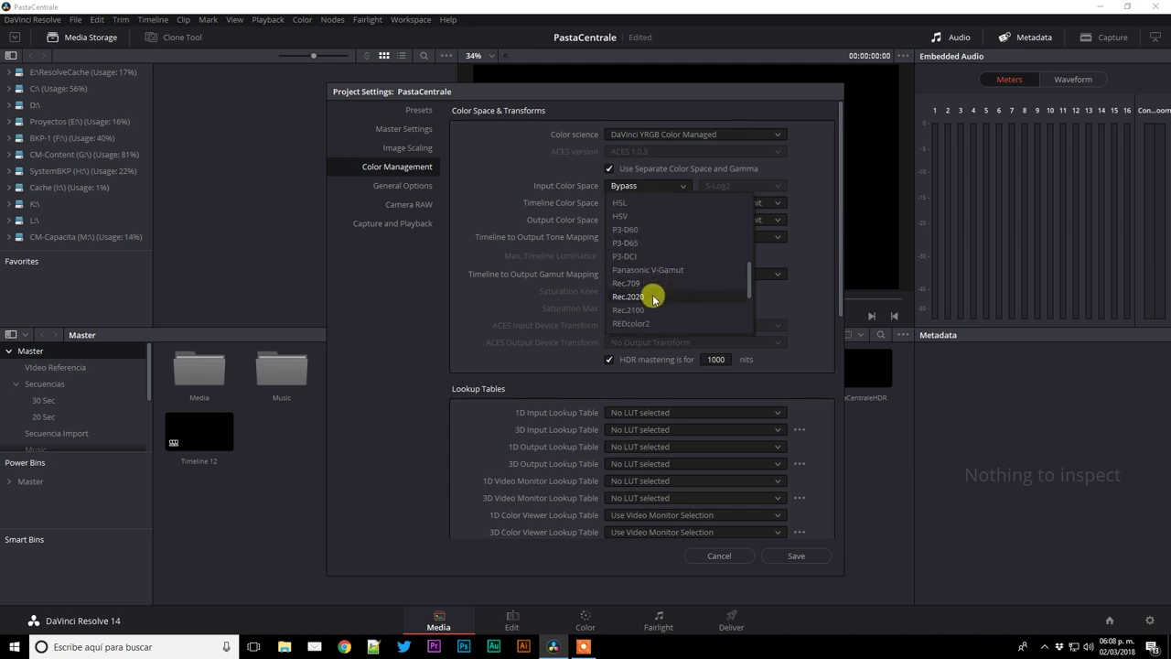
{"action": "scroll", "coordinate": [651, 289], "scroll_direction": "down", "scroll_amount": 1}
{"action": "scroll", "coordinate": [646, 294], "scroll_direction": "down", "scroll_amount": 2}
{"action": "scroll", "coordinate": [646, 294], "scroll_direction": "down", "scroll_amount": 2}
{"action": "scroll", "coordinate": [647, 296], "scroll_direction": "down", "scroll_amount": 1}
{"action": "scroll", "coordinate": [646, 298], "scroll_direction": "down", "scroll_amount": 1}
{"action": "scroll", "coordinate": [647, 304], "scroll_direction": "down", "scroll_amount": 1}
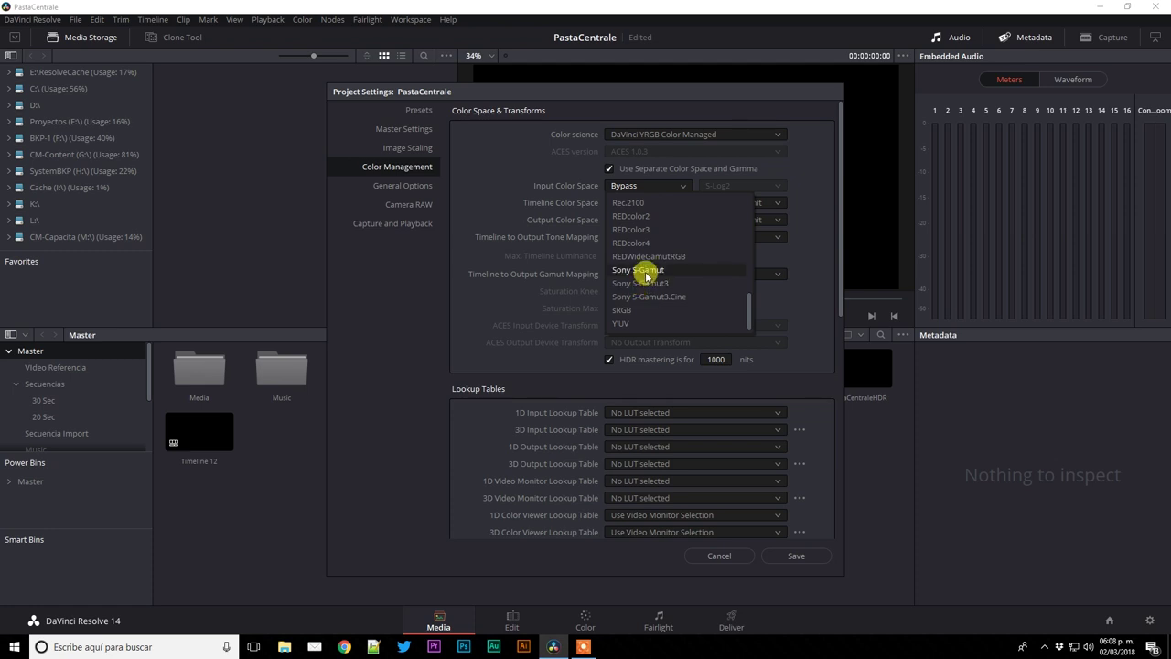
{"action": "left_click", "coordinate": [620, 189]}
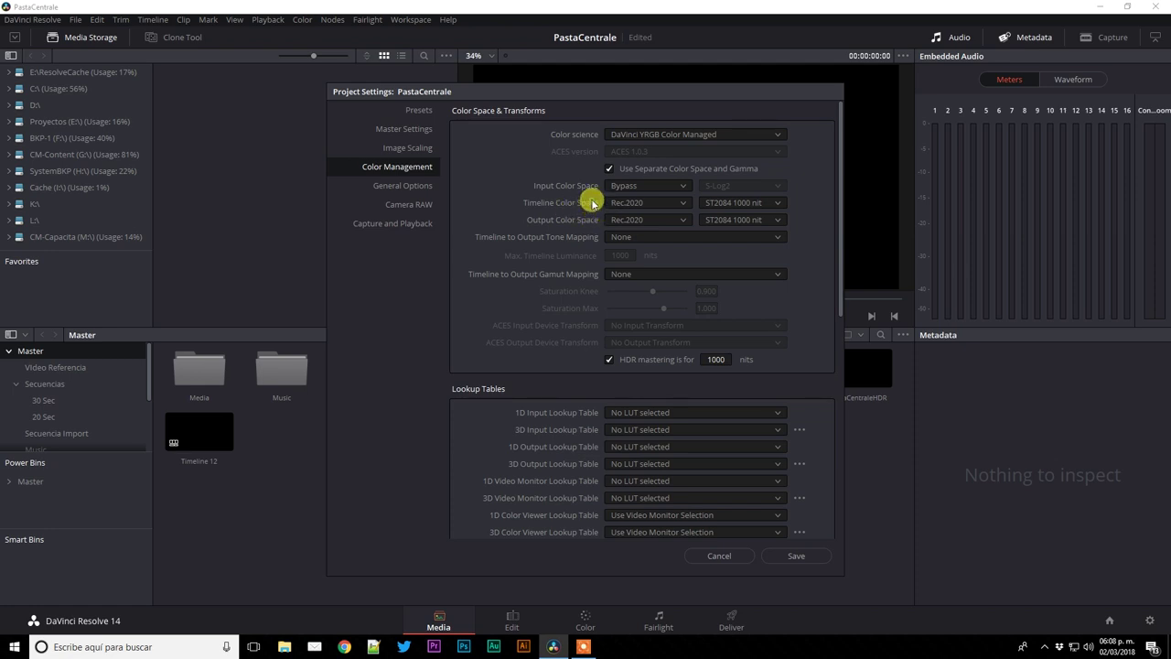
Pick Rec.2020 for Timeline Color Space and ST2084 1000 nit for its gamma.
{"action": "left_click", "coordinate": [626, 203]}
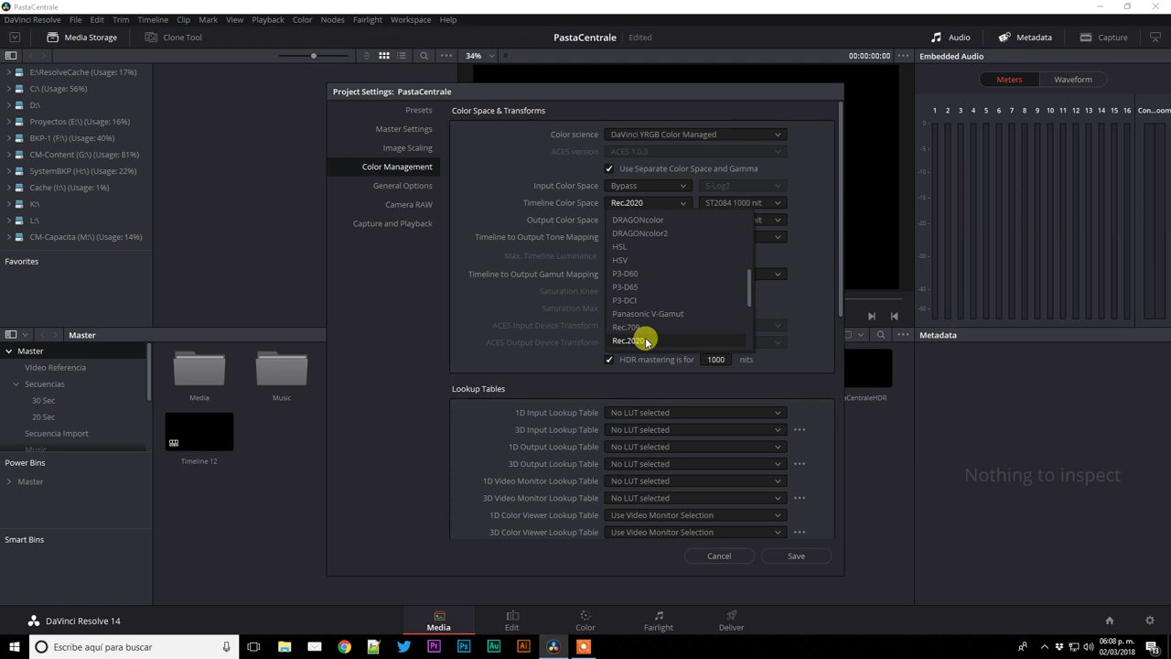
{"action": "left_click", "coordinate": [646, 340]}
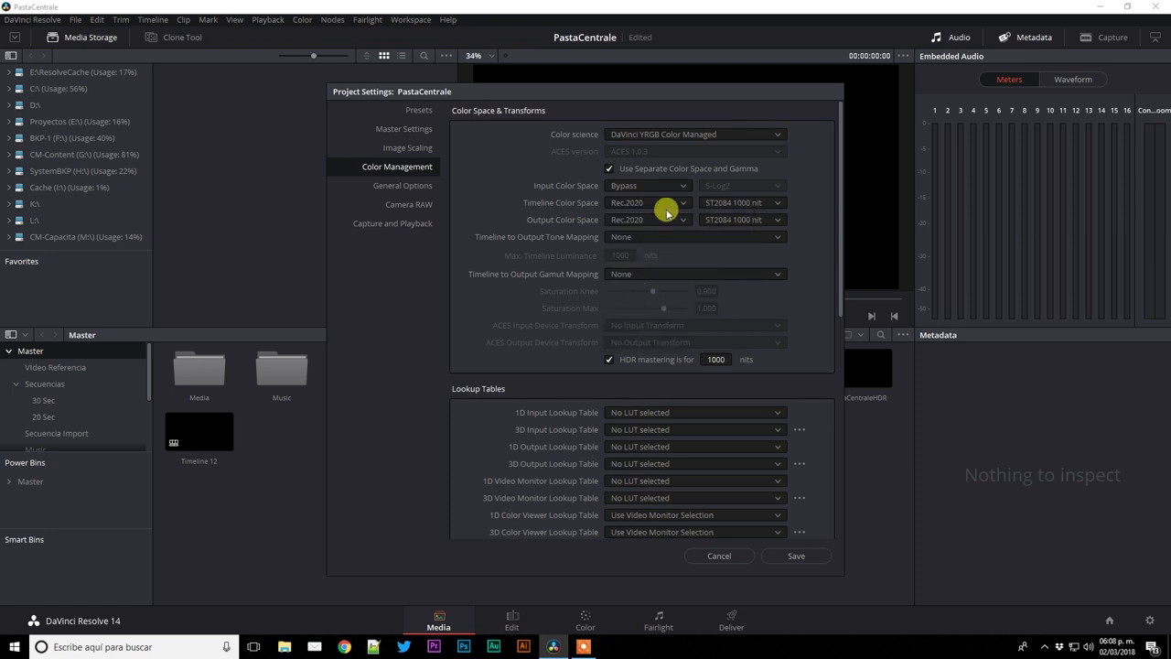
{"action": "left_click", "coordinate": [759, 202]}
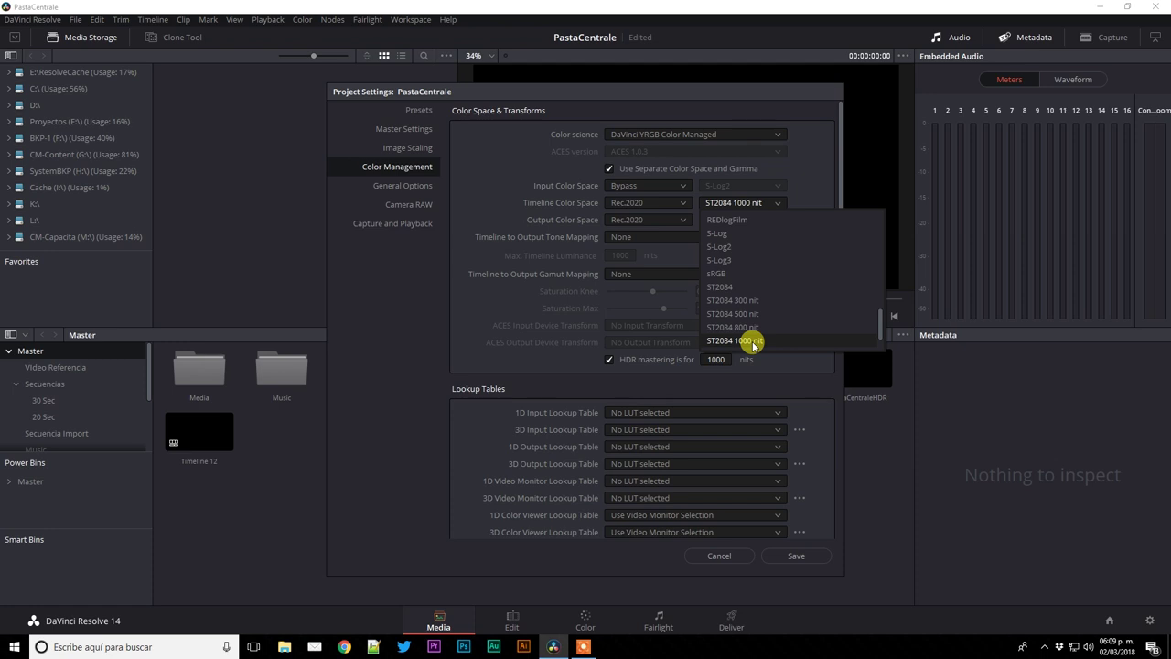
{"action": "left_click_drag", "start_coordinate": [878, 327], "coordinate": [883, 336]}
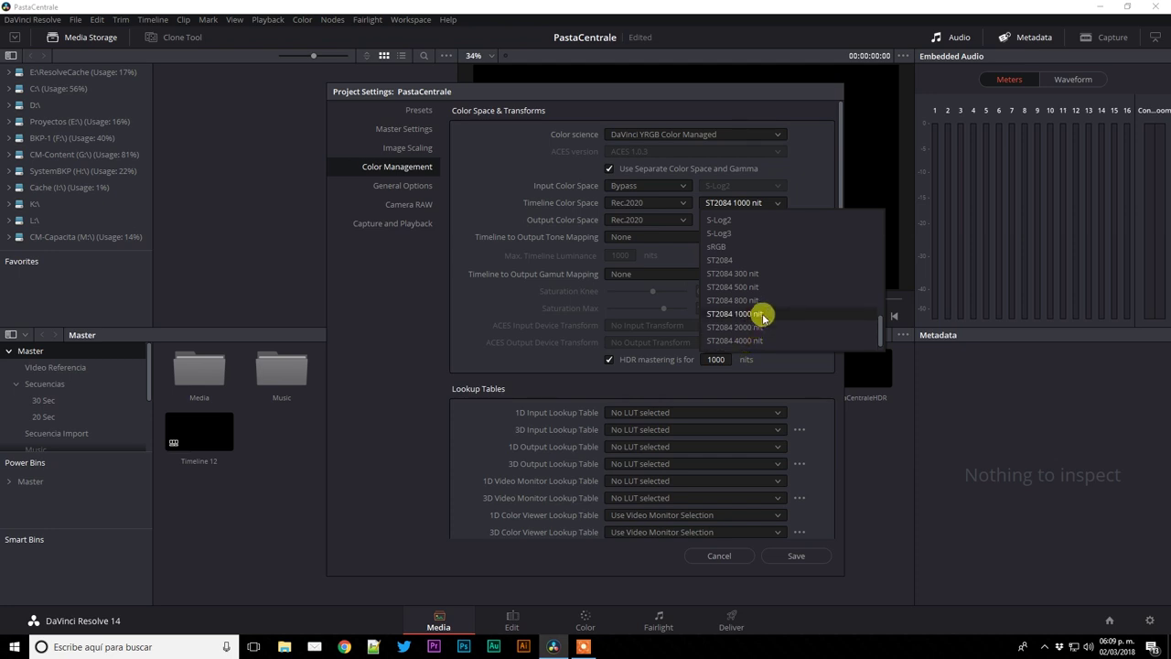
{"action": "left_click", "coordinate": [719, 318]}
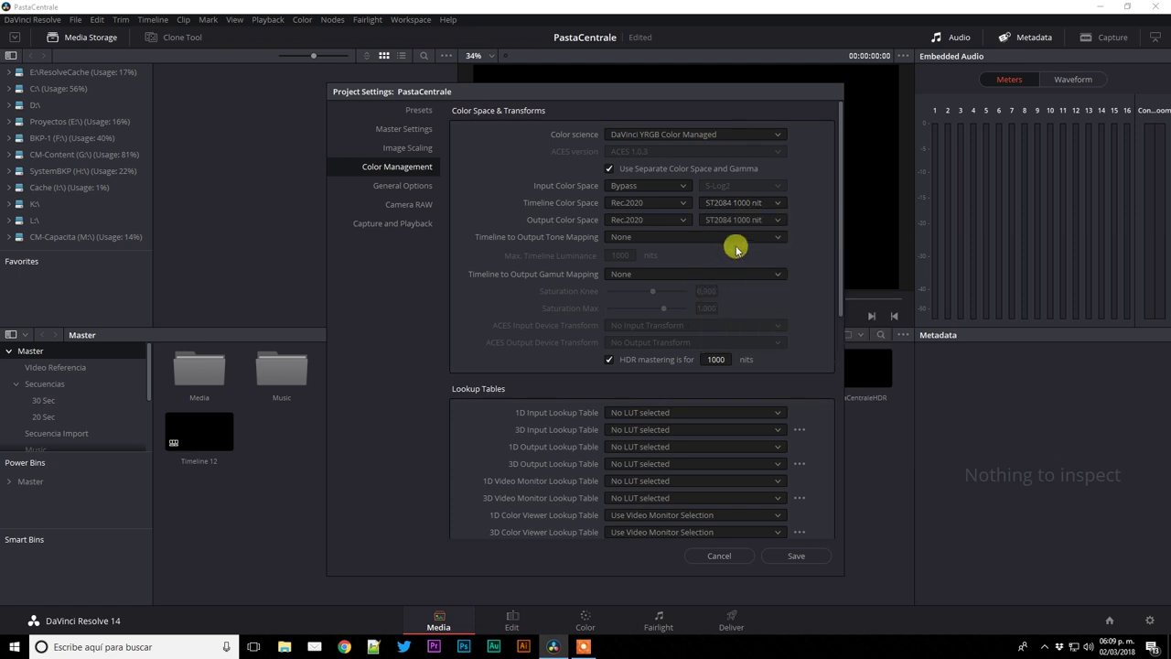
Keep Output Color Space at Rec.2020 with ST2084 1000 nit gamma.
{"action": "left_click", "coordinate": [618, 222]}
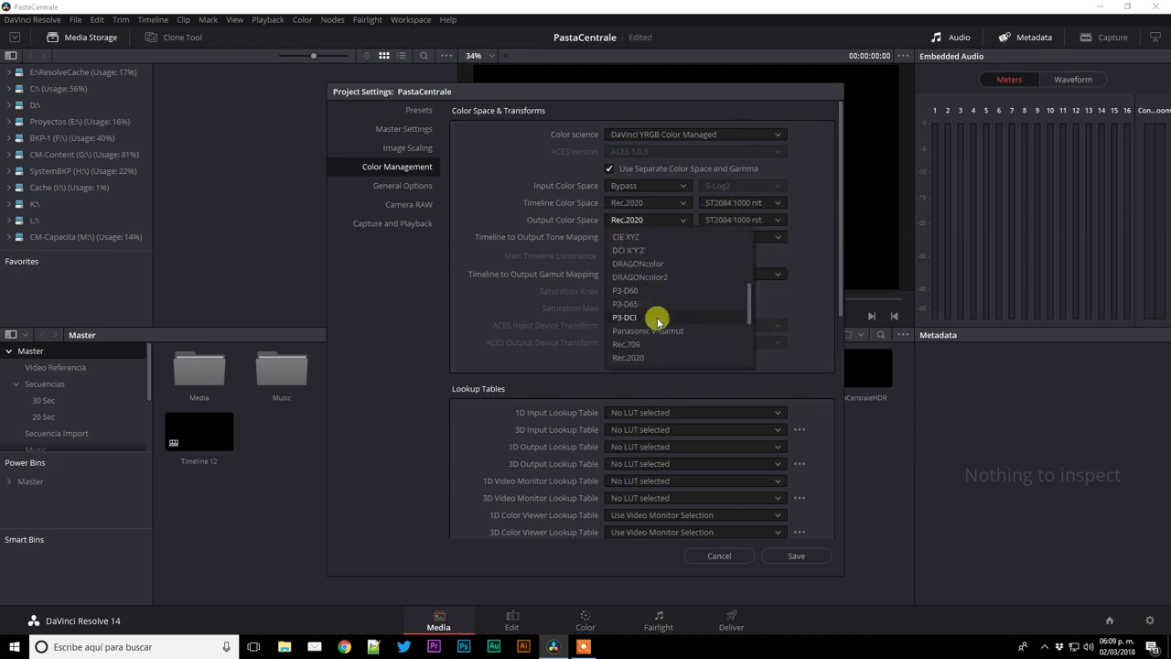
{"action": "left_click", "coordinate": [648, 357]}
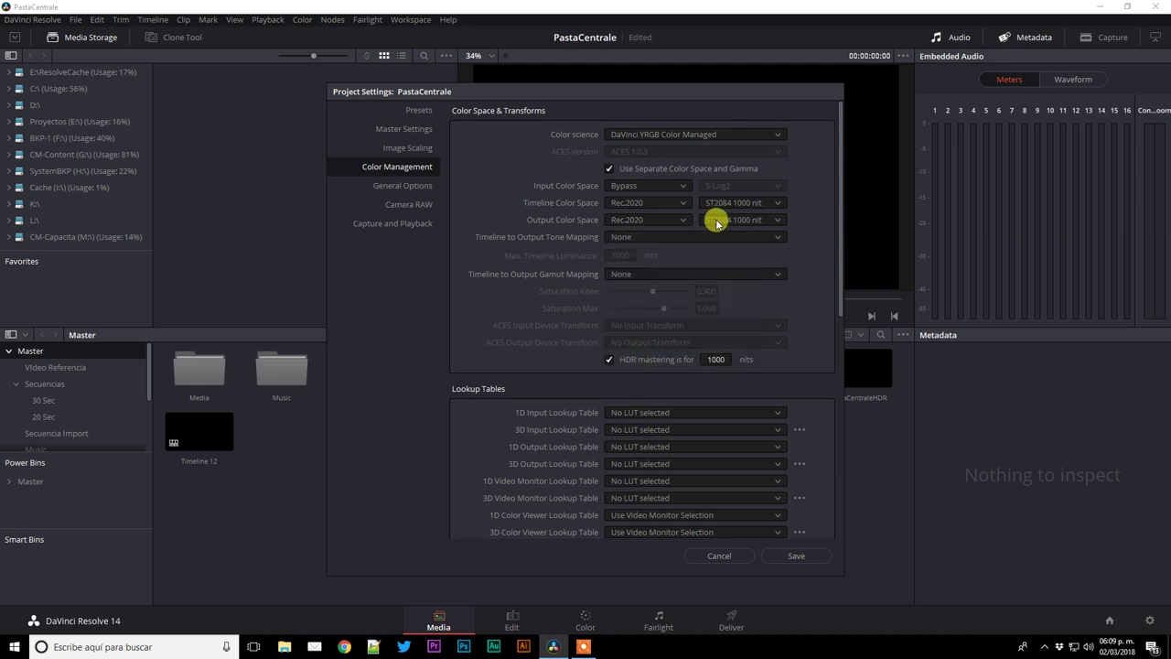
{"action": "left_click", "coordinate": [717, 221]}
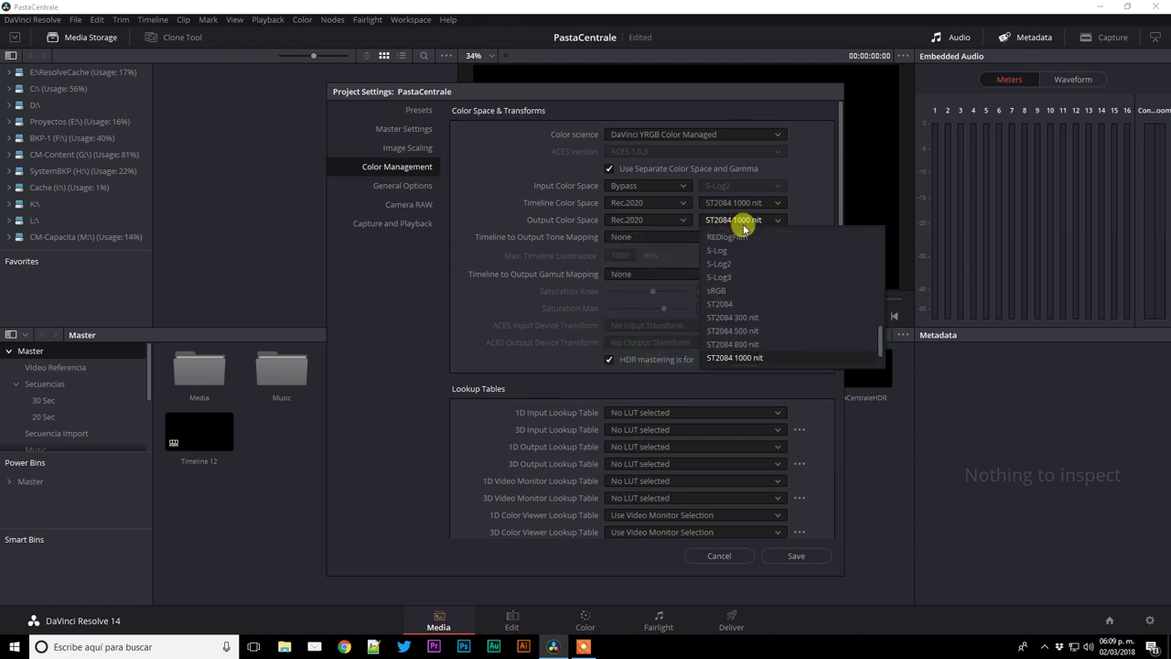
{"action": "left_click", "coordinate": [571, 210]}
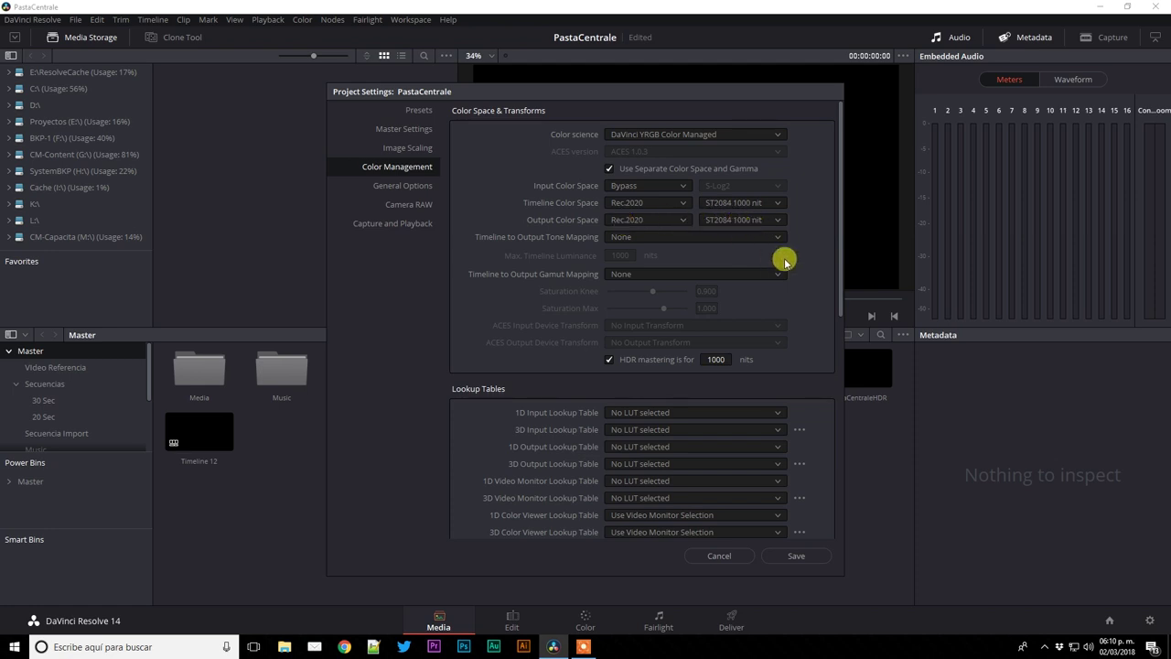
Review the LUT and Soft Clip sections, then save the HDR color management settings.
{"action": "scroll", "coordinate": [784, 262], "scroll_direction": "down", "scroll_amount": 2}
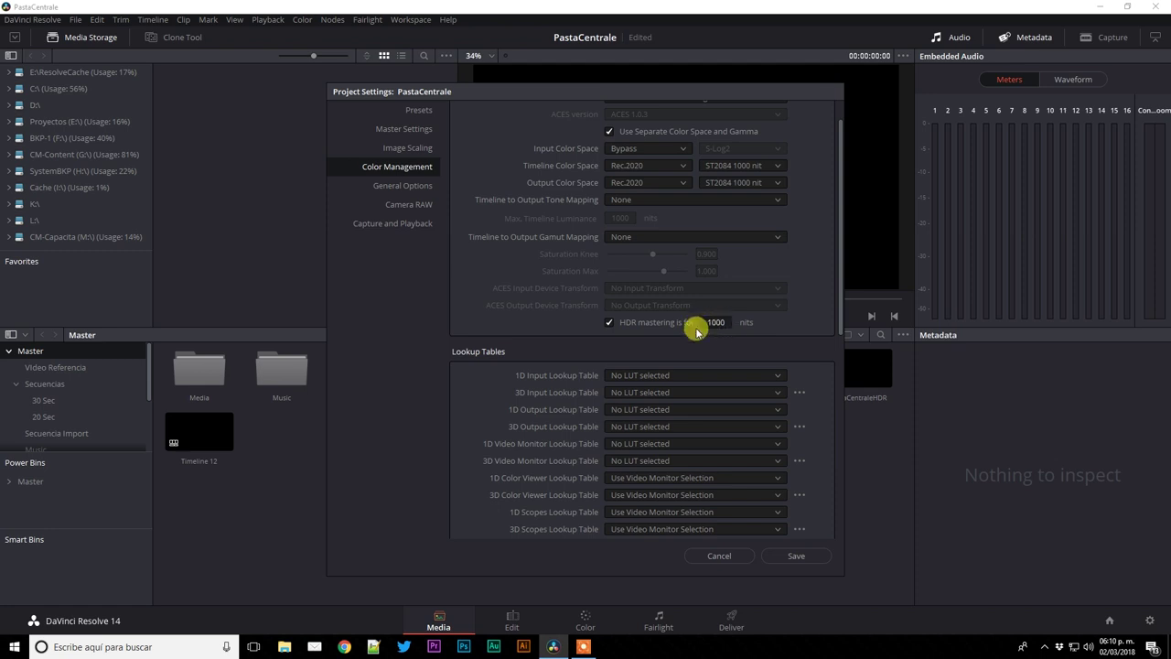
{"action": "scroll", "coordinate": [695, 331], "scroll_direction": "down", "scroll_amount": 2}
{"action": "scroll", "coordinate": [695, 331], "scroll_direction": "down", "scroll_amount": 3}
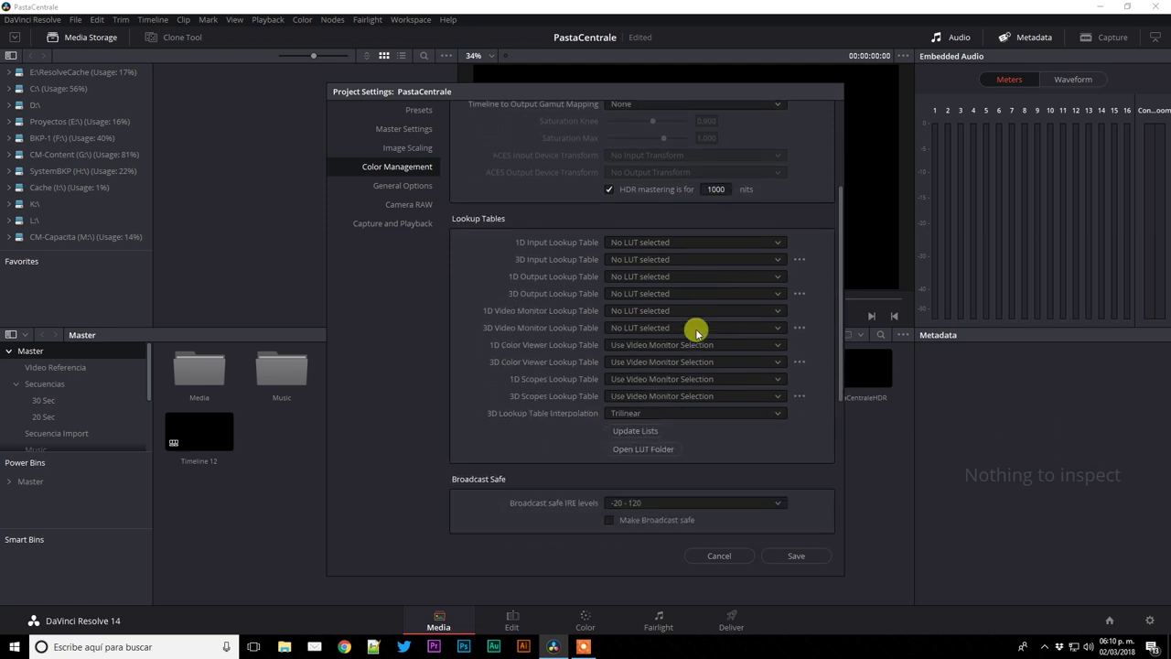
{"action": "scroll", "coordinate": [695, 331], "scroll_direction": "down", "scroll_amount": 2}
{"action": "scroll", "coordinate": [695, 331], "scroll_direction": "down", "scroll_amount": 2}
{"action": "scroll", "coordinate": [695, 331], "scroll_direction": "down", "scroll_amount": 2}
{"action": "scroll", "coordinate": [695, 330], "scroll_direction": "down", "scroll_amount": 3}
{"action": "scroll", "coordinate": [681, 352], "scroll_direction": "down", "scroll_amount": 2}
{"action": "scroll", "coordinate": [671, 371], "scroll_direction": "down", "scroll_amount": 1}
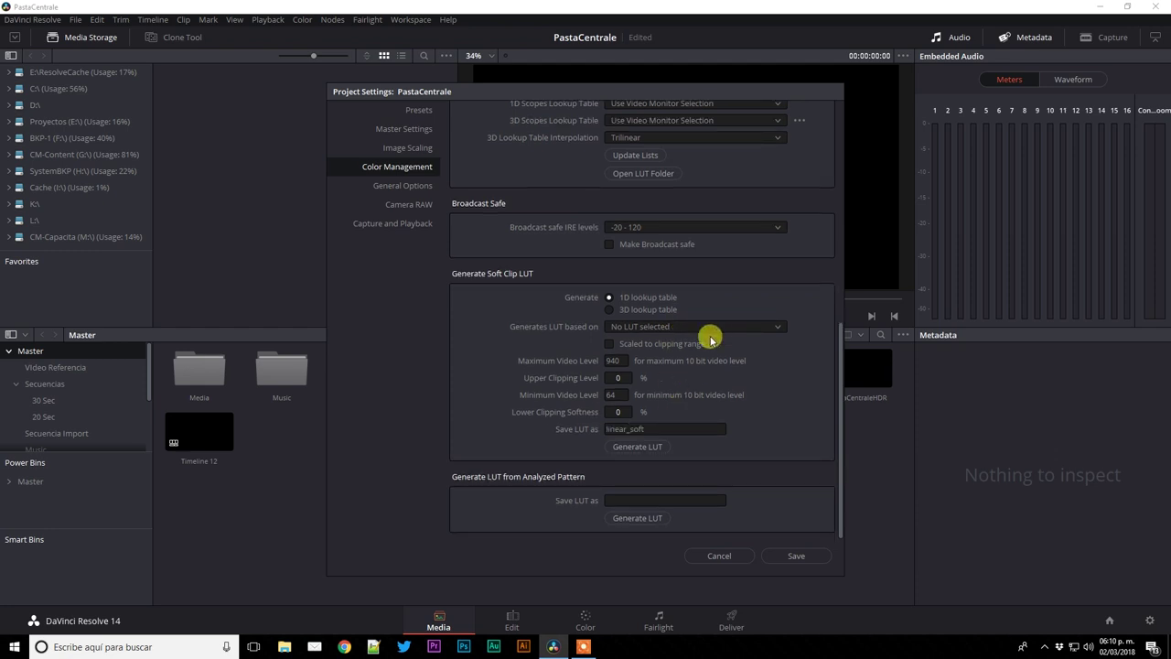
{"action": "left_click", "coordinate": [800, 557]}
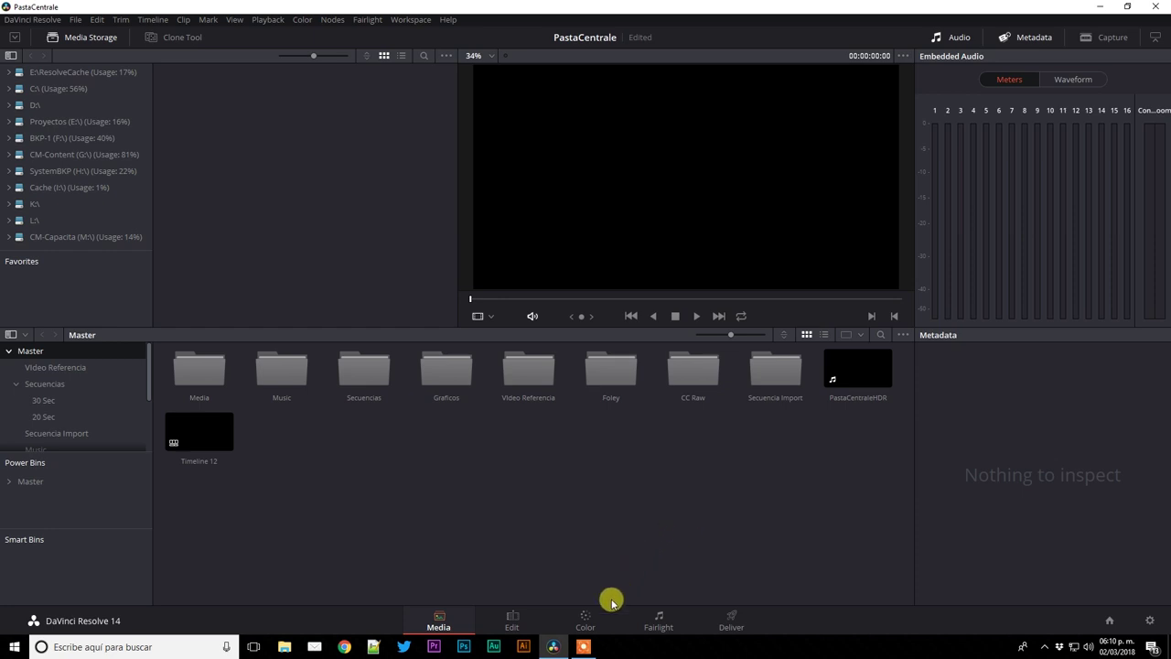
Switch to the Color page and show the Parade scope instead of keyframes.
{"action": "left_click", "coordinate": [589, 620]}
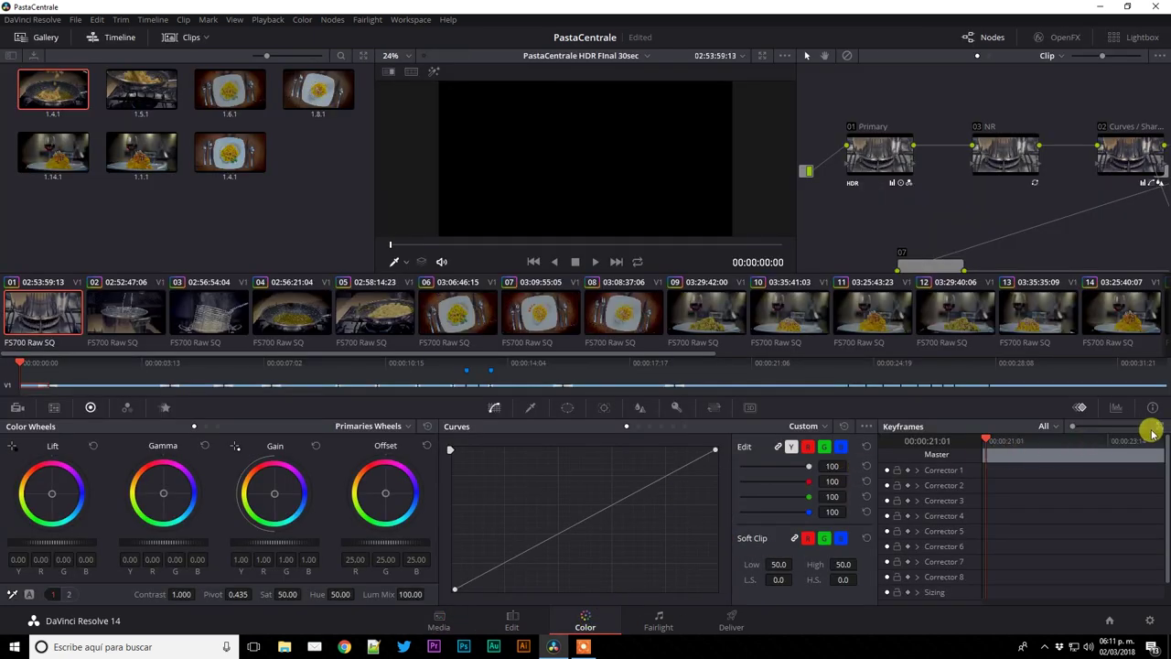
{"action": "left_click", "coordinate": [1114, 407]}
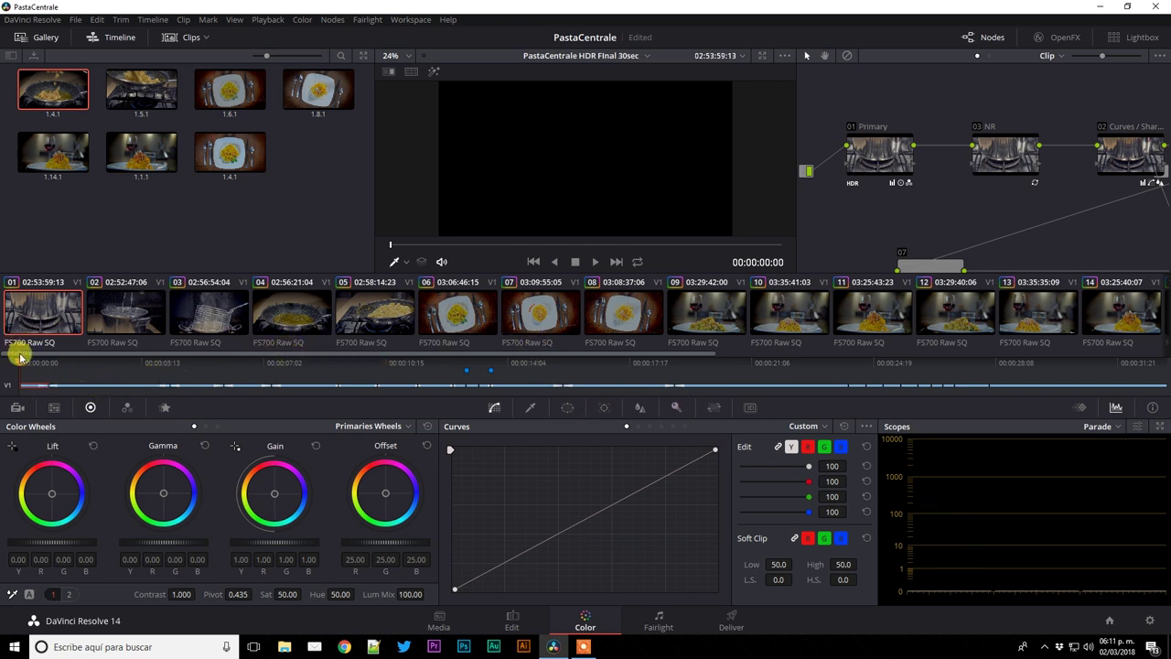
Drag the mini-timeline playhead onto clip 07, the graded pasta plate shot.
{"action": "left_click_drag", "start_coordinate": [21, 364], "coordinate": [542, 354]}
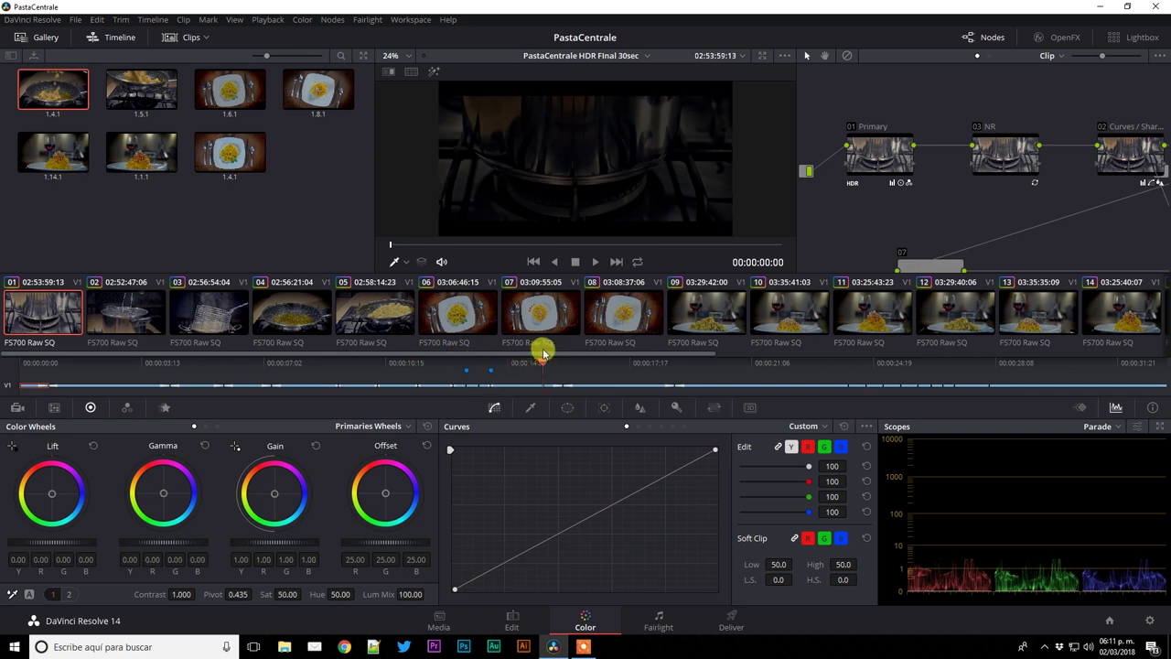